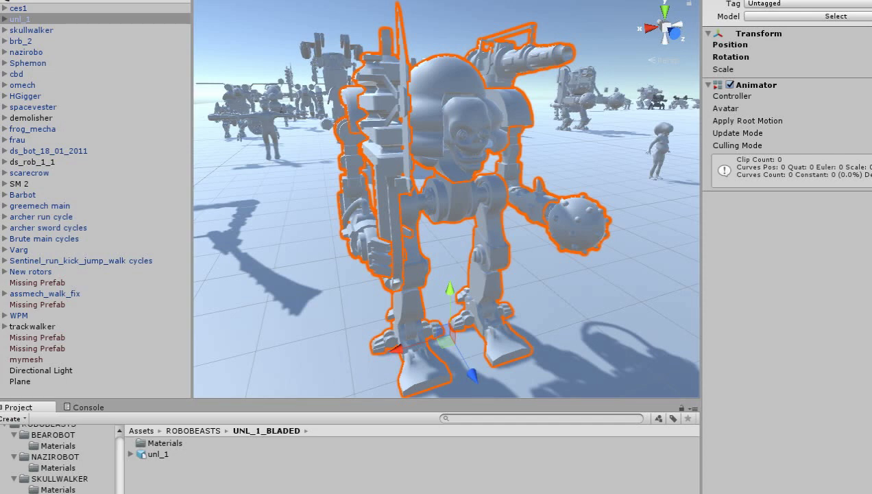
Select the unl_1 robot and expand it and unl_root_bone in the Hierarchy.
click(20, 381)
click(453, 206)
click(5, 19)
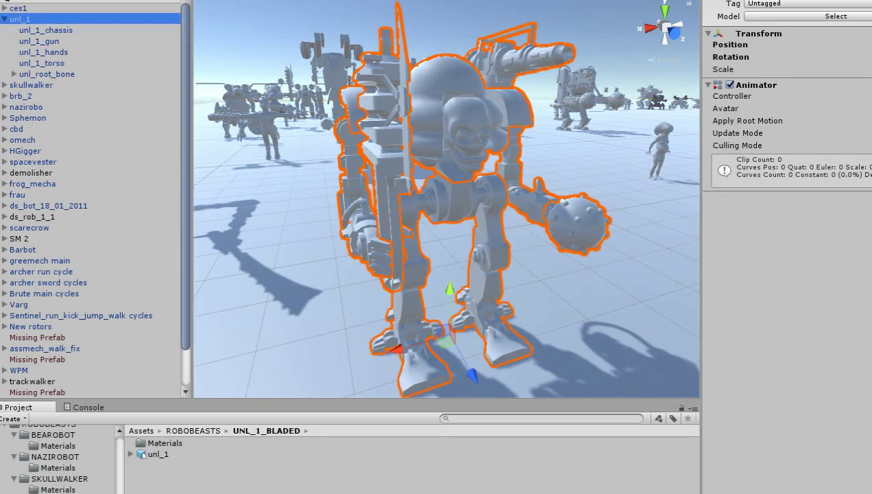
key(Down)
key(Down)
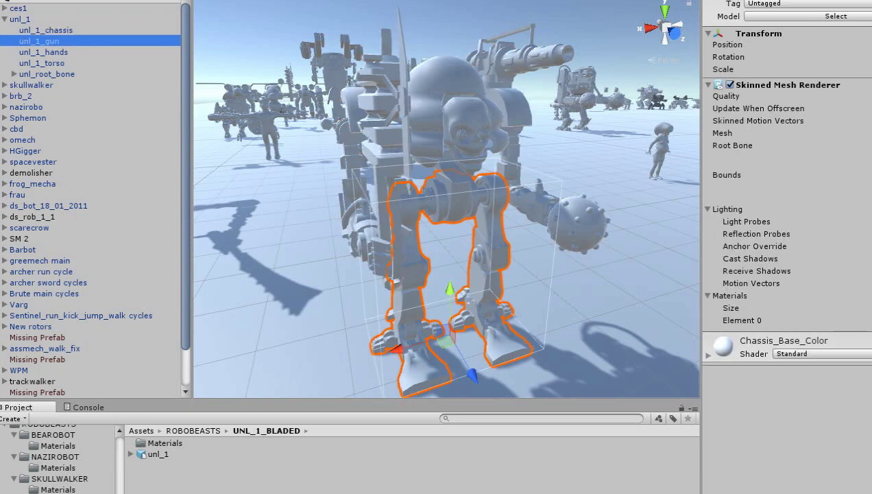
key(Down)
key(Down)
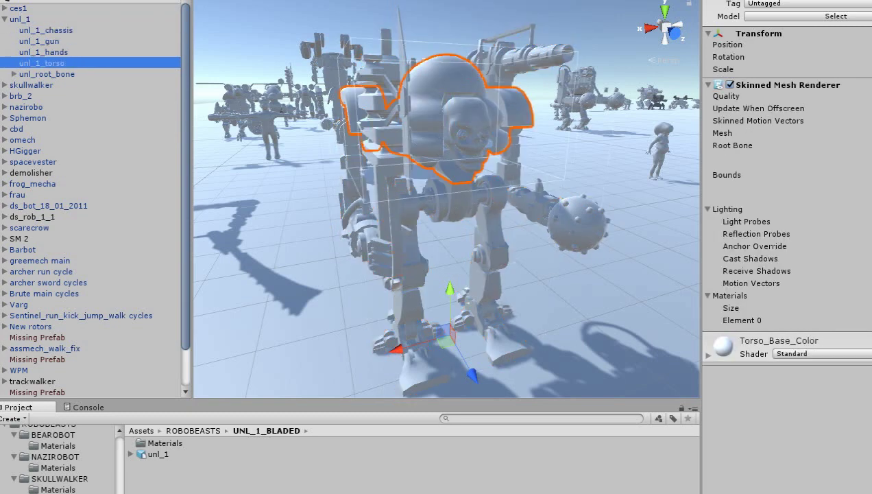
click(13, 73)
Unfold pelvic_bone and the left leg chain down to both Feet_L finger rotors.
click(23, 107)
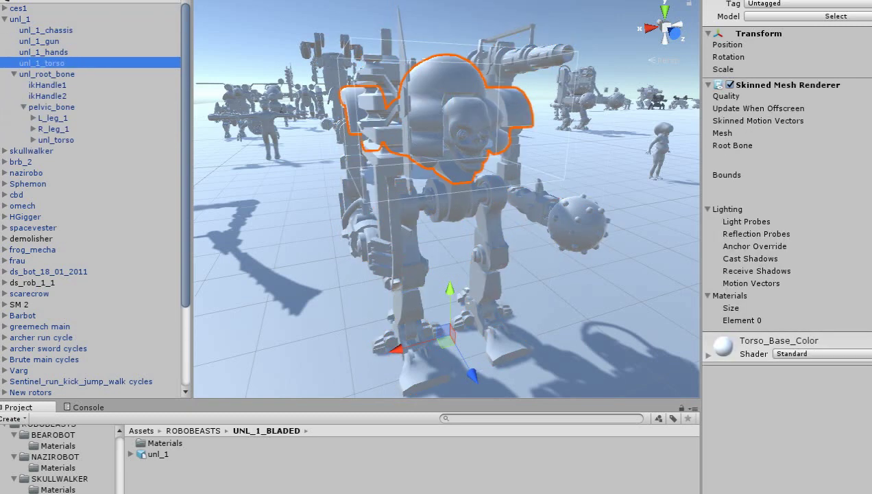
click(33, 118)
click(42, 129)
click(53, 139)
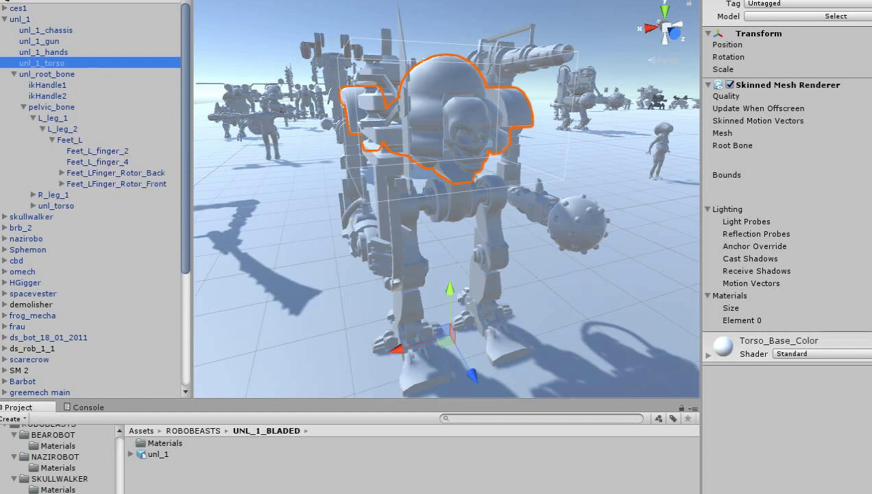
click(62, 173)
click(62, 206)
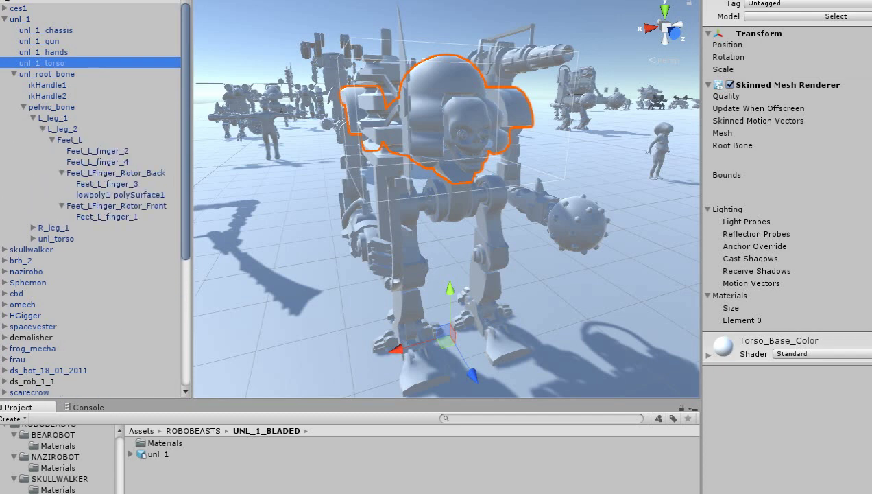
Unfold the right leg chain through Feet_R's finger rotors, then select unl_torso.
click(33, 228)
click(42, 238)
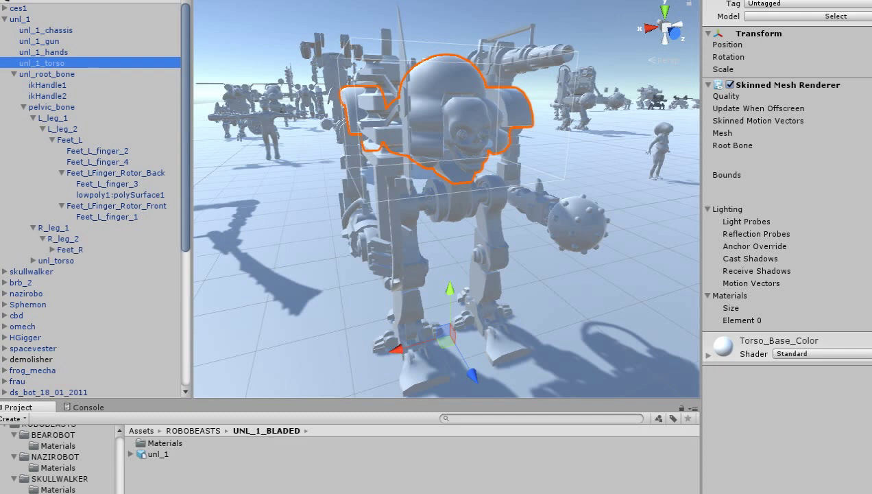
click(52, 250)
click(62, 283)
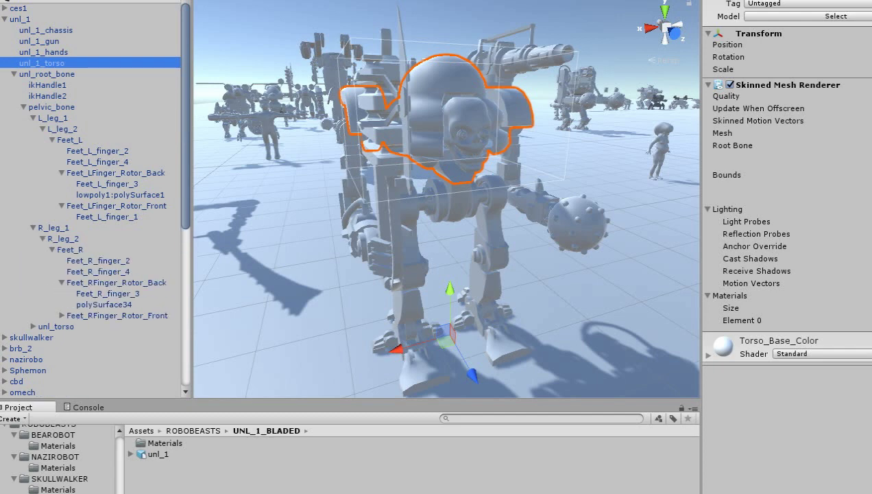
click(62, 315)
scroll(96, 206, down, 2)
scroll(96, 205, down, 2)
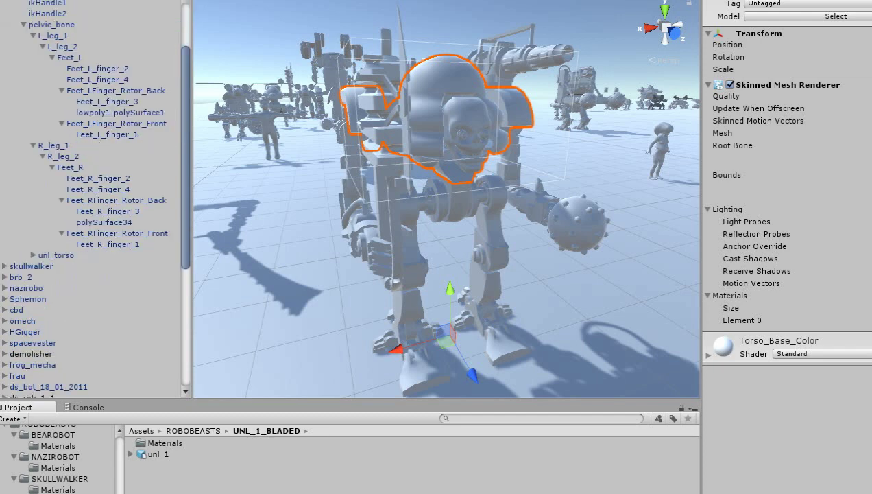
click(55, 255)
Expand unl_torso and the gun_rotor joints from joint23 down to joint28.
click(33, 254)
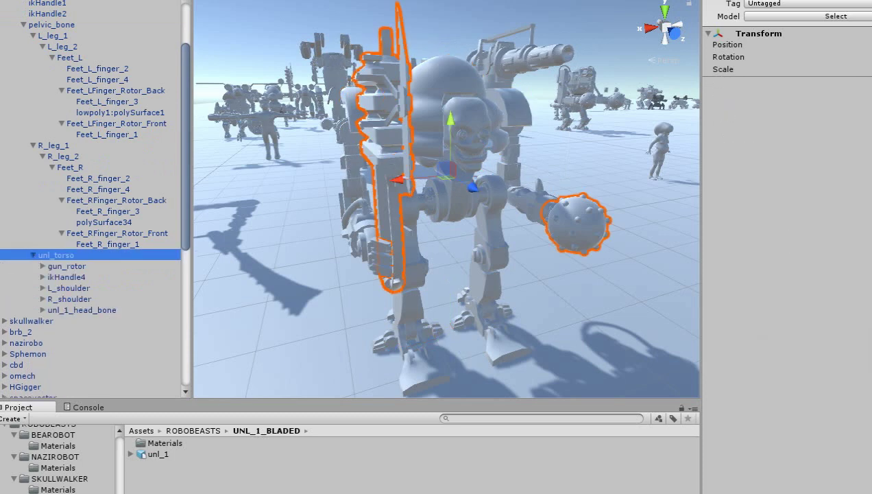
click(52, 277)
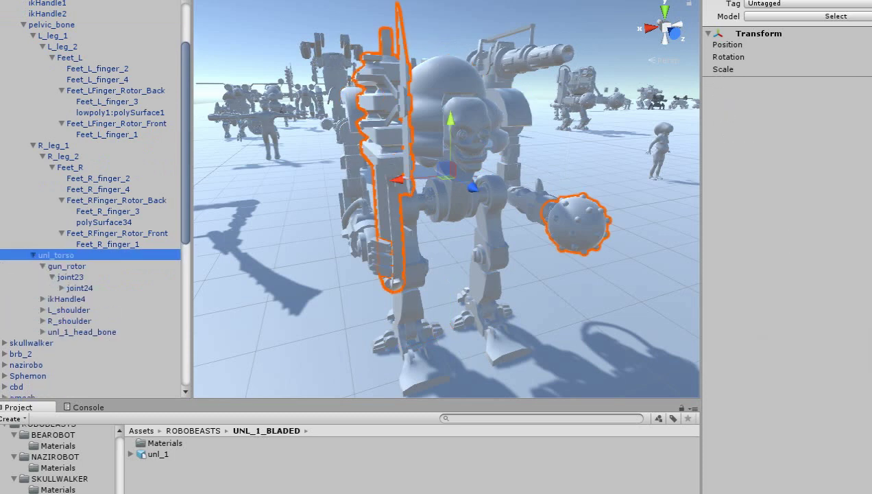
click(62, 288)
click(71, 299)
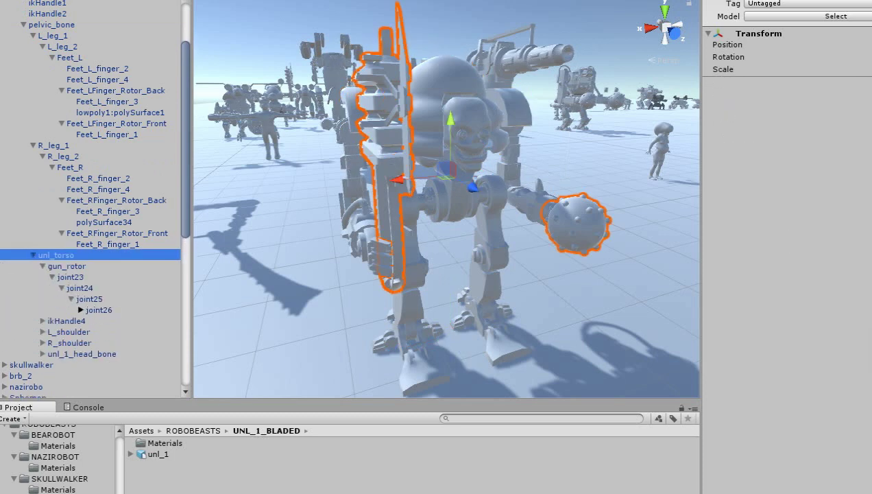
click(81, 310)
click(90, 321)
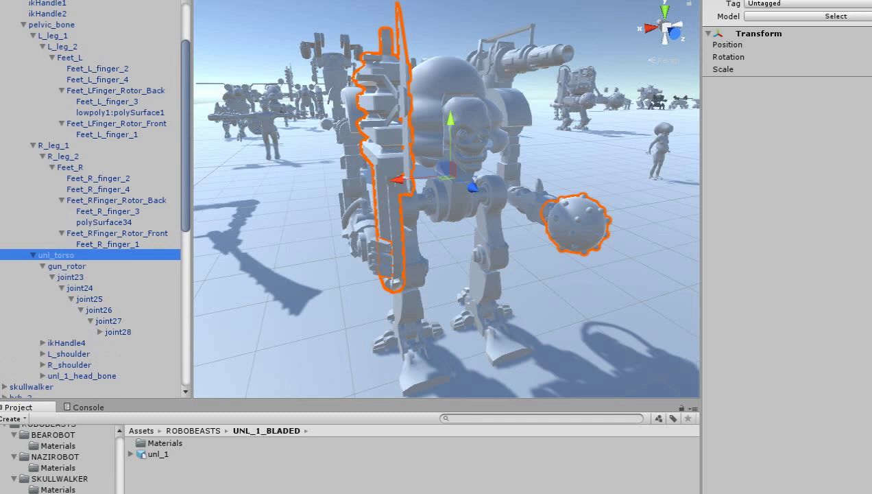
Unfold the left arm chain from L_shoulder to L_wrist, revealing Demo_Ball.
click(43, 353)
scroll(90, 274, down, 1)
scroll(91, 274, down, 3)
click(52, 241)
click(62, 252)
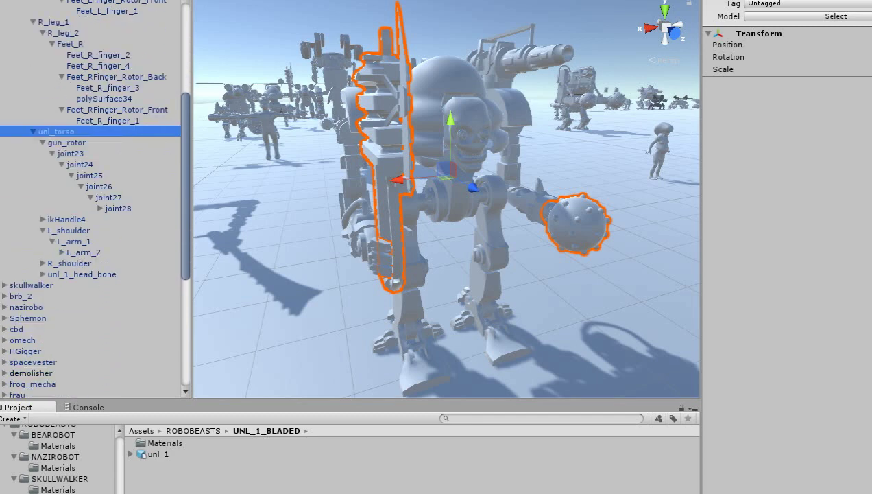
click(71, 264)
click(81, 274)
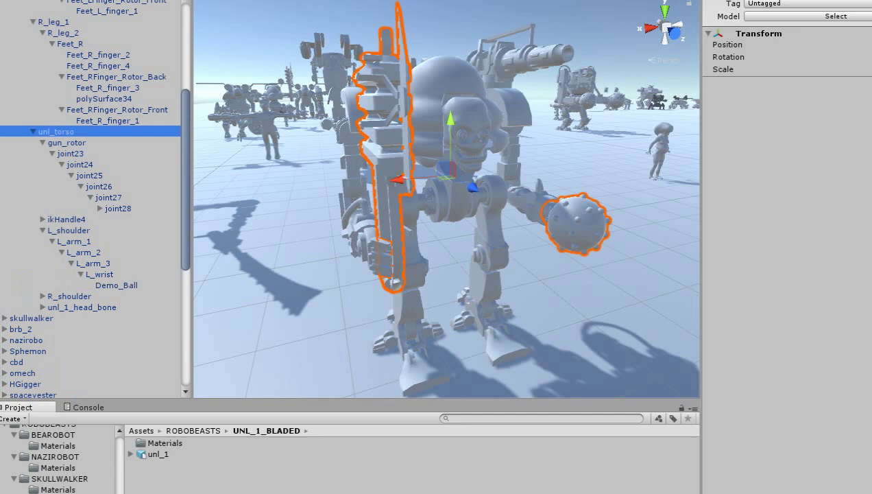
Unfold the right arm chain to R_wrist, plus Axe_joint's Hammer and R_Finger_10.
click(43, 296)
click(52, 307)
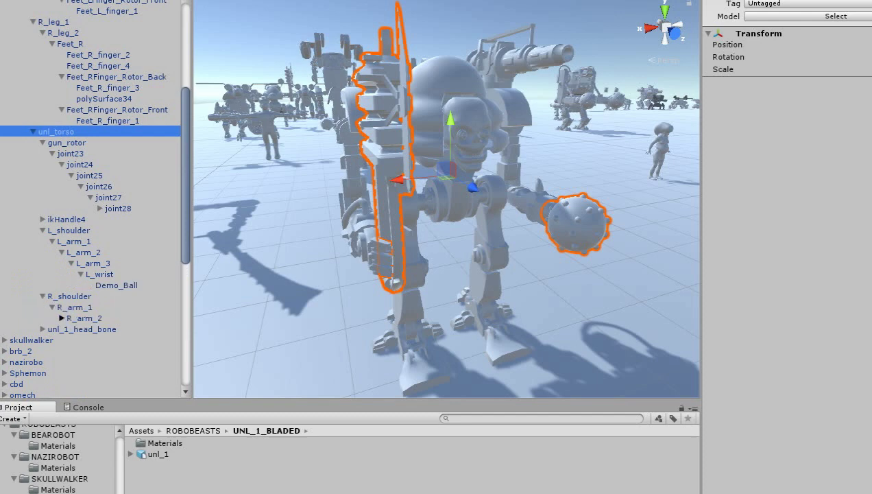
click(61, 318)
click(72, 329)
click(81, 340)
scroll(81, 340, down, 2)
scroll(81, 340, down, 1)
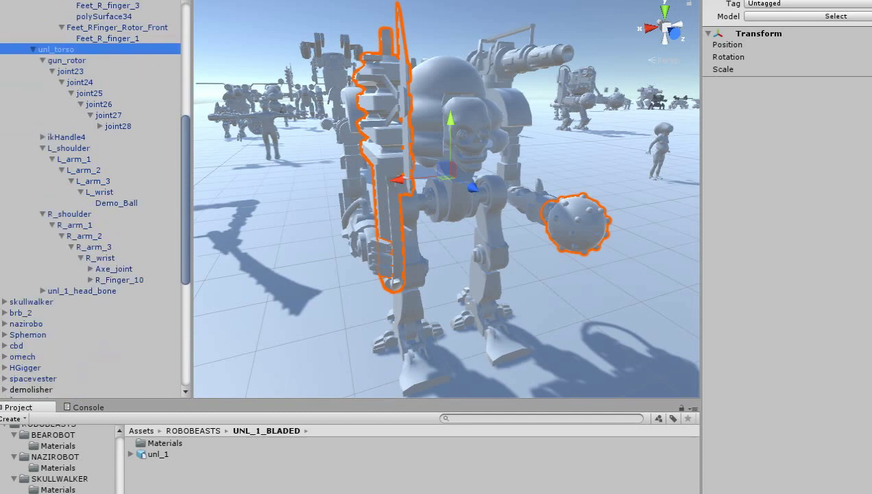
click(91, 268)
click(90, 290)
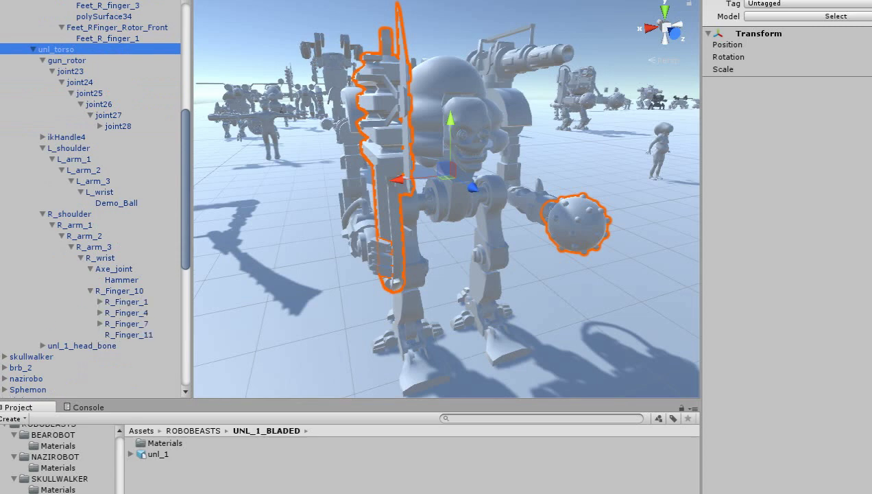
Unfold unl_1_head_bone's eye bones and the R_Finger_1, 2, 4 and 7 finger bones.
click(42, 345)
scroll(43, 346, down, 2)
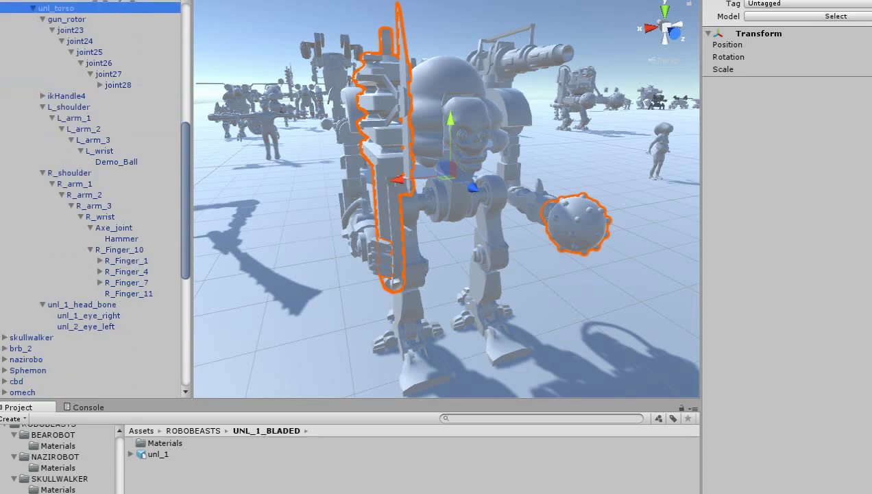
click(100, 261)
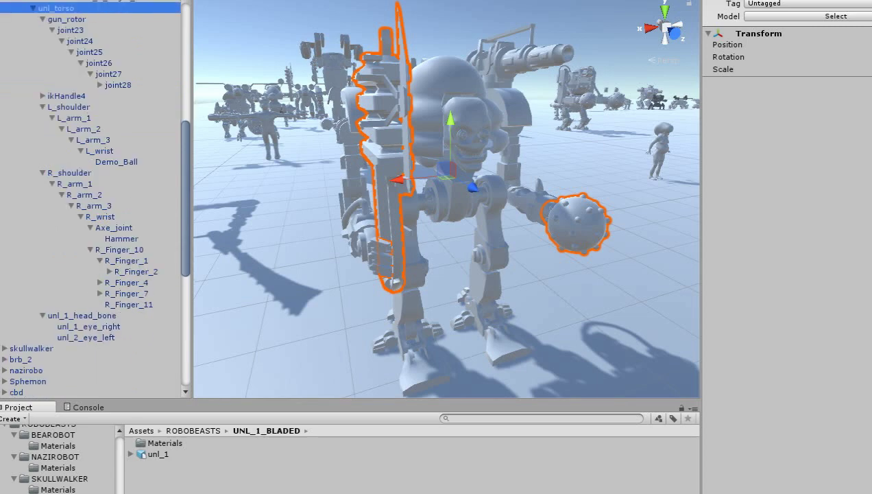
click(110, 272)
click(100, 293)
click(100, 315)
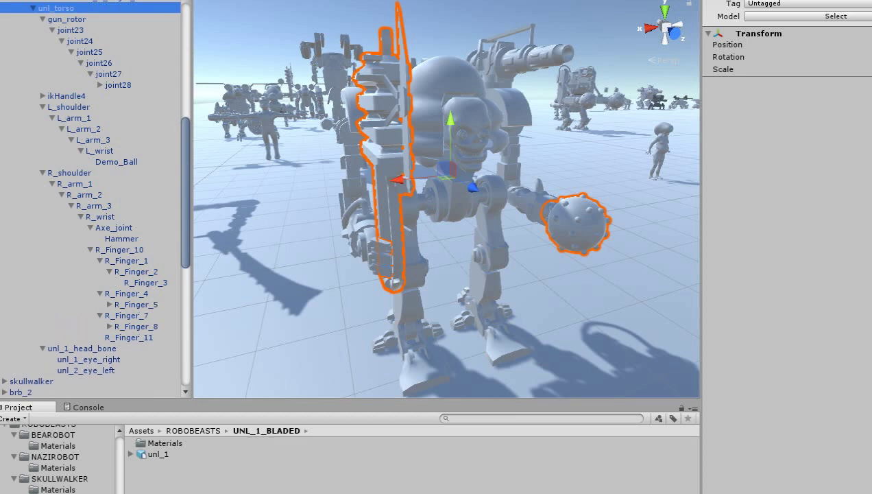
scroll(90, 199, up, 10)
scroll(91, 199, up, 3)
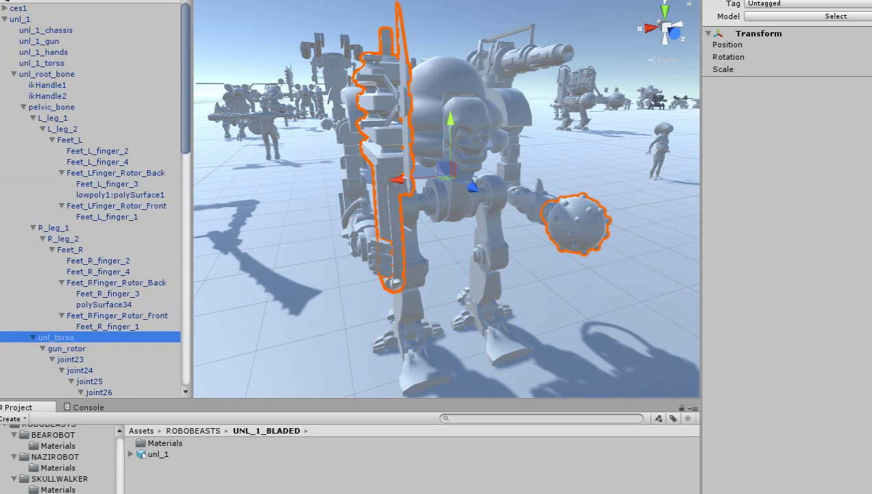
scroll(90, 199, down, 1)
scroll(91, 199, down, 3)
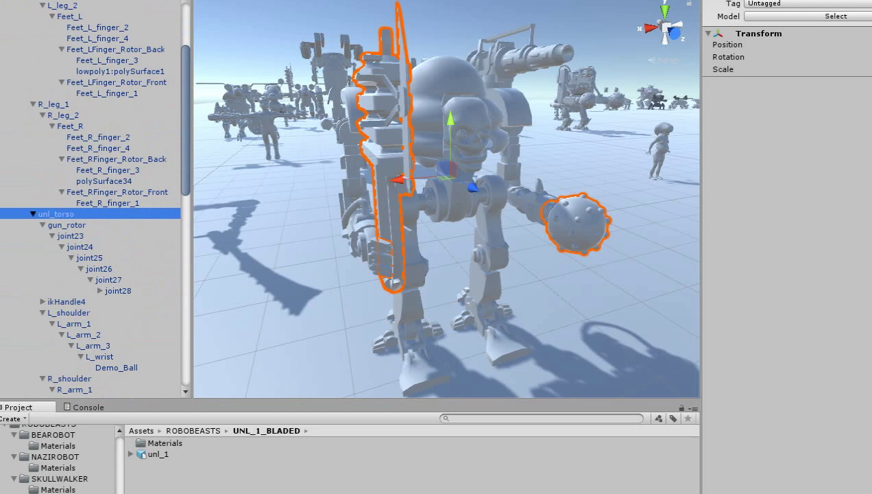
Collapse the torso bones and play the Take 001 clip (1–600) in a zoomed-in preview.
key(Left)
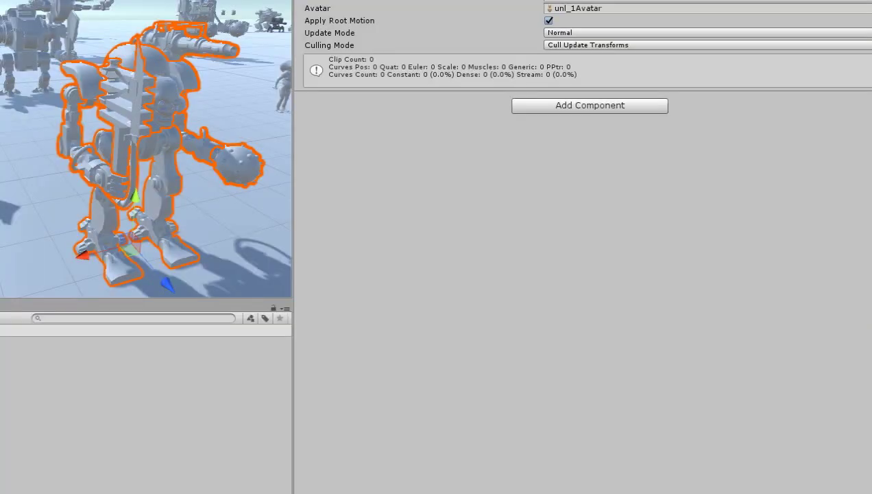
click(137, 352)
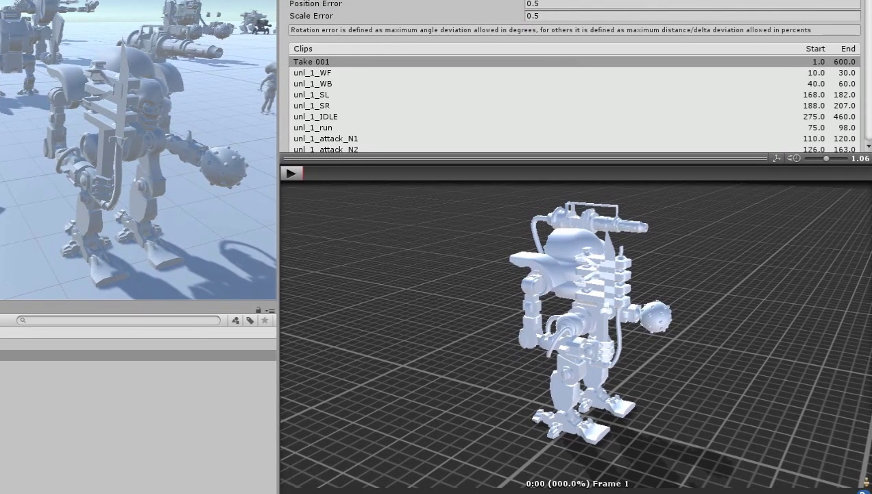
click(290, 173)
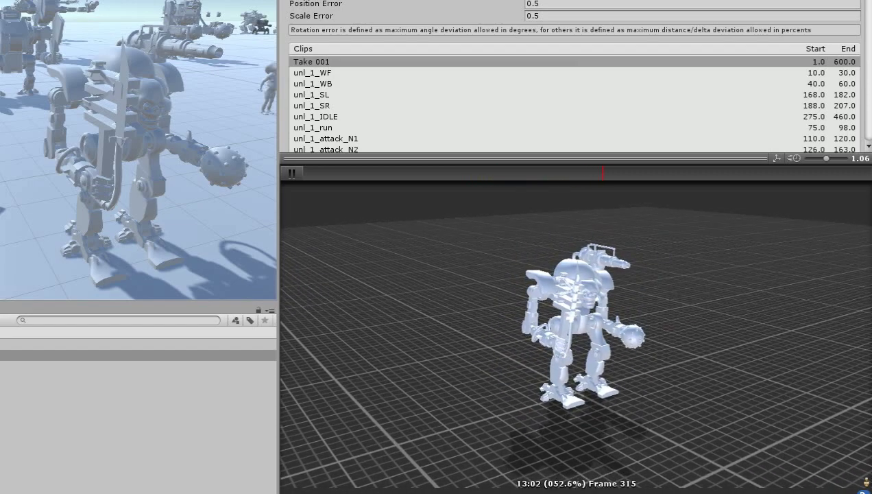
scroll(575, 329, up, 2)
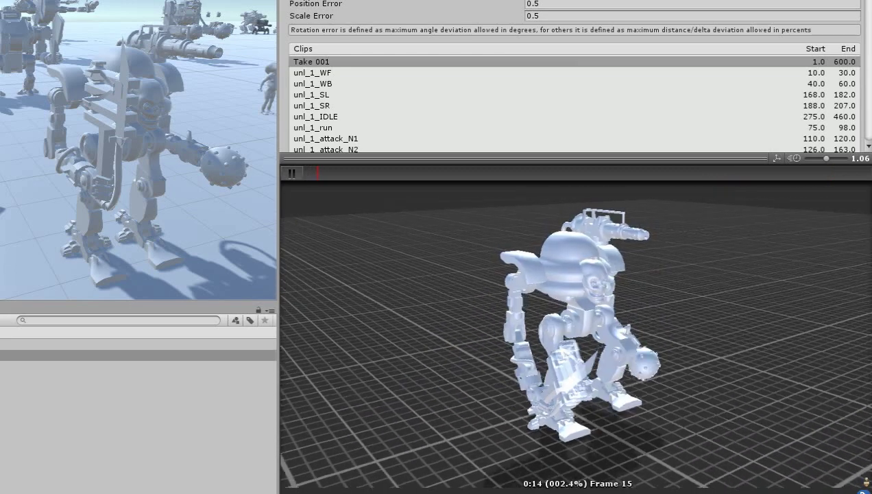
Play the unl_1_WF clip (frames 10–30), then load unl_1_WB into the preview.
click(312, 72)
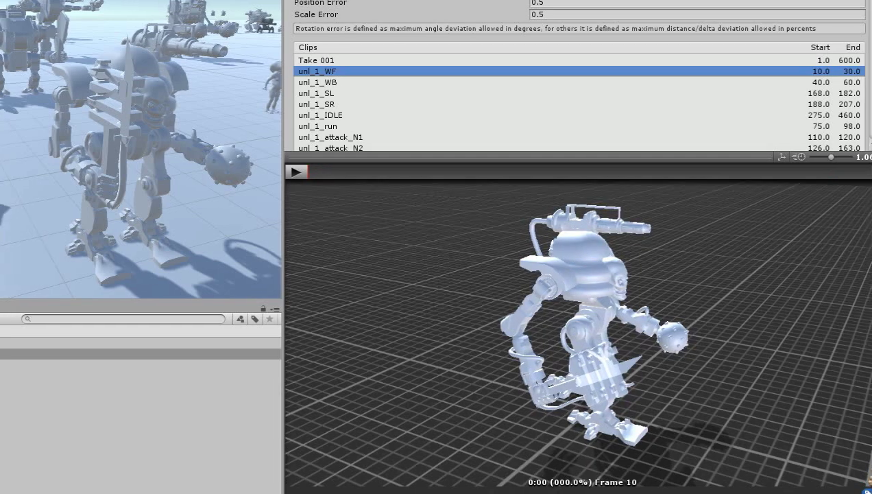
click(296, 171)
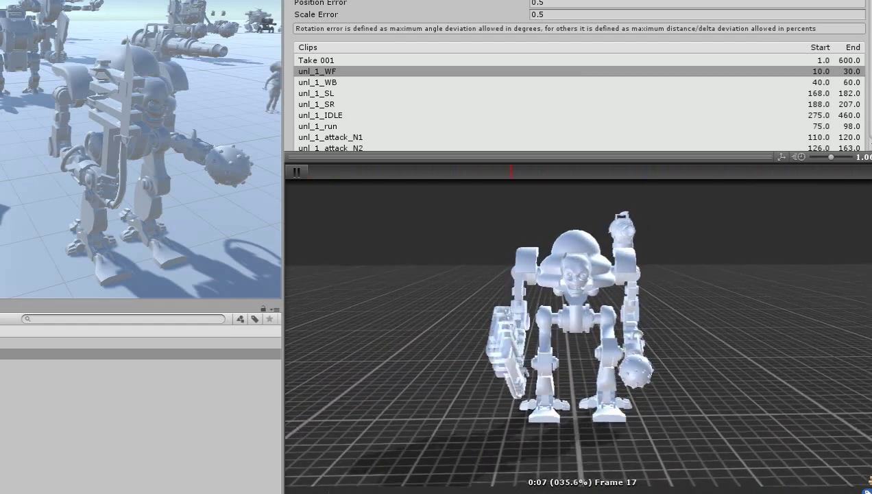
click(317, 81)
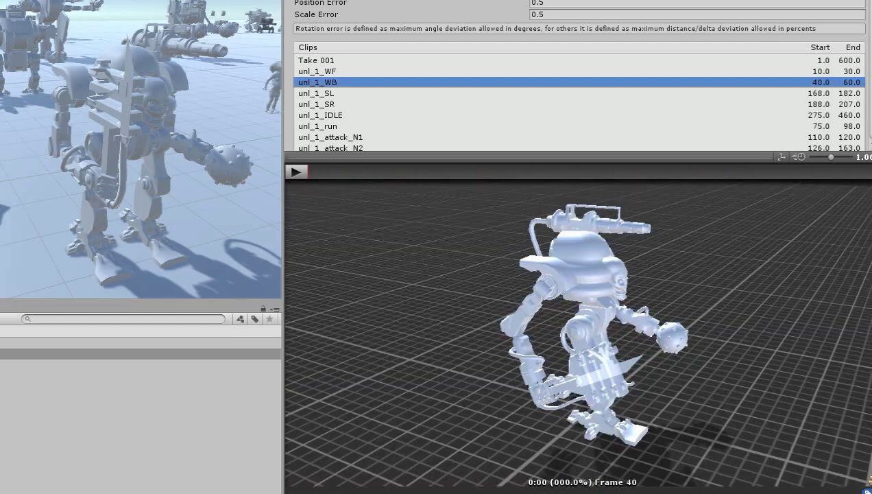
Play unl_1_WB, then load and play the unl_1_SL clip (frames 168–182).
click(296, 171)
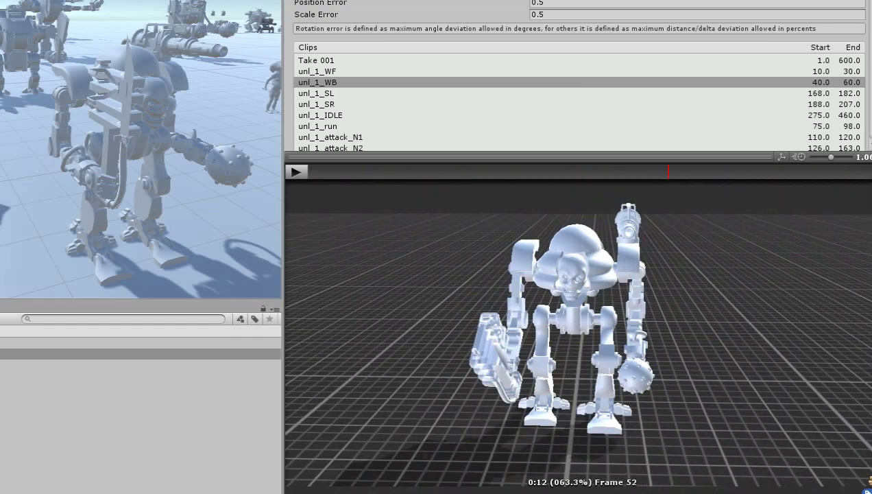
click(316, 93)
click(296, 171)
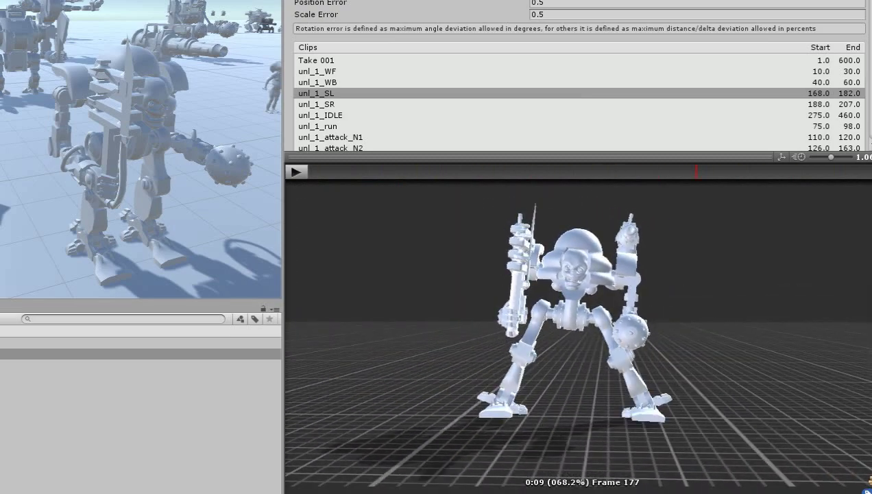
Play unl_1_SR, orbiting through elevated, low side and front views, then load unl_1_IDLE.
click(316, 105)
click(296, 171)
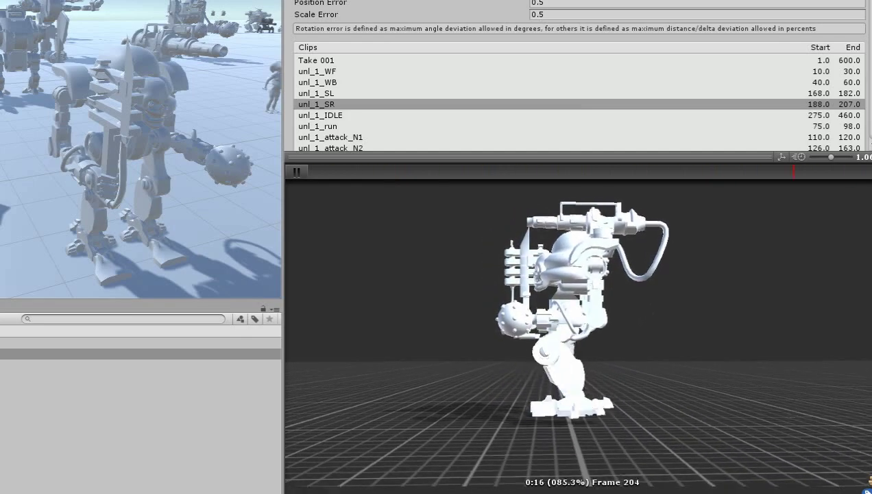
drag(575, 308, 520, 275)
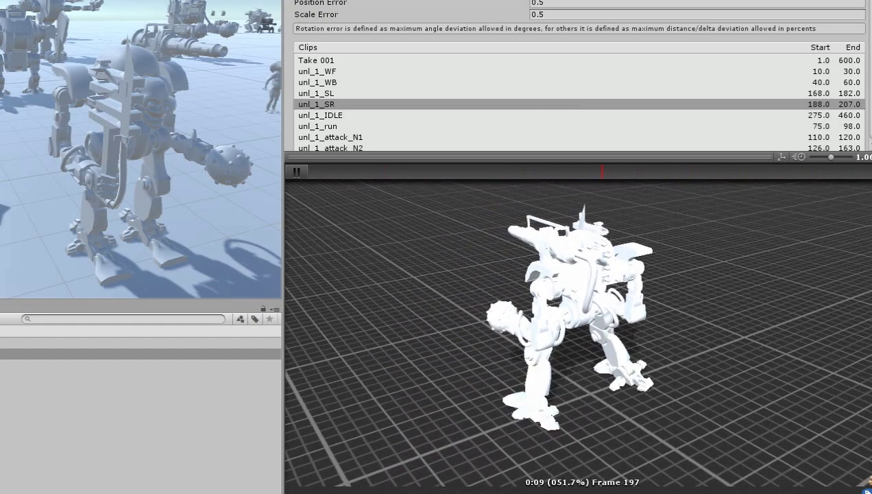
drag(576, 309, 617, 343)
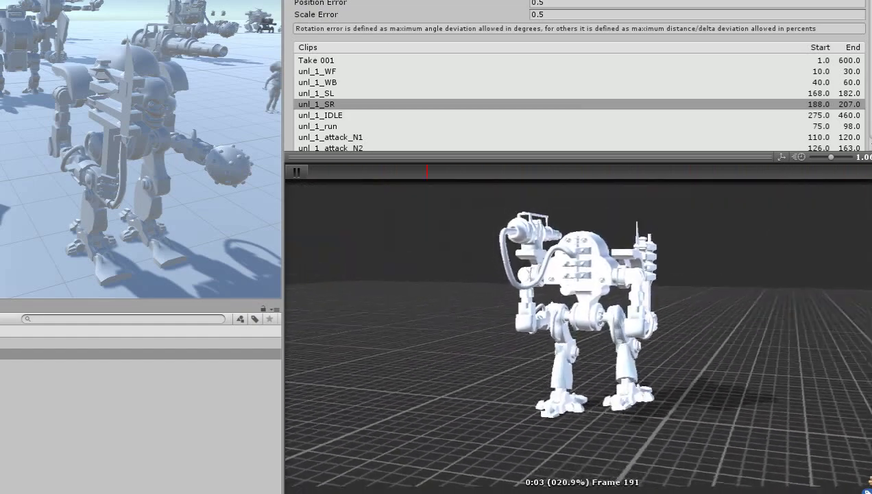
drag(576, 308, 548, 342)
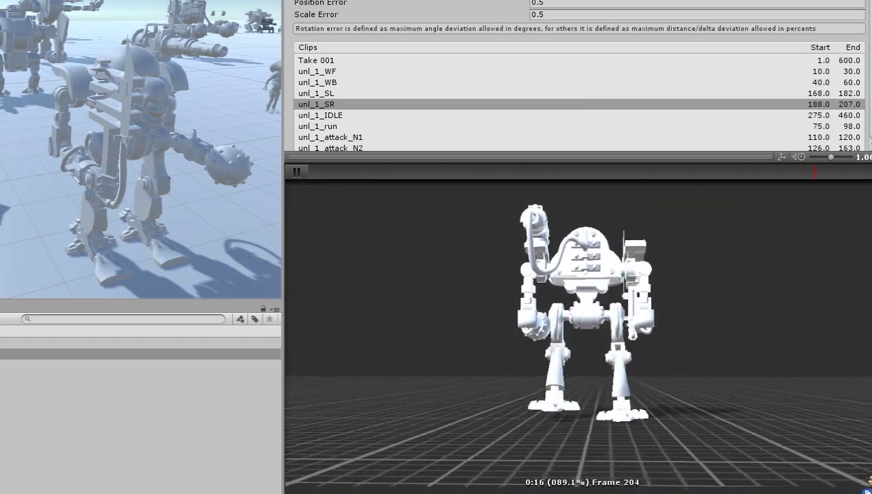
mouse_move(576, 308)
mouse_down()
mouse_move(617, 309)
mouse_move(604, 274)
mouse_up()
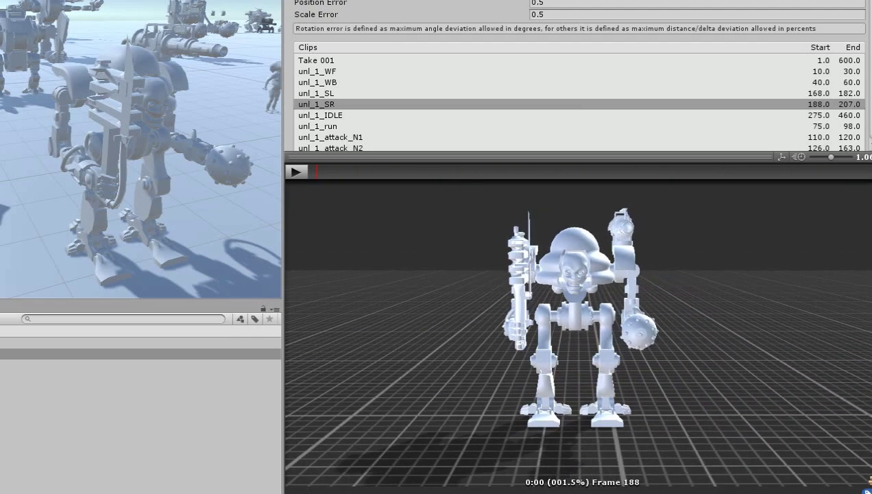
click(321, 115)
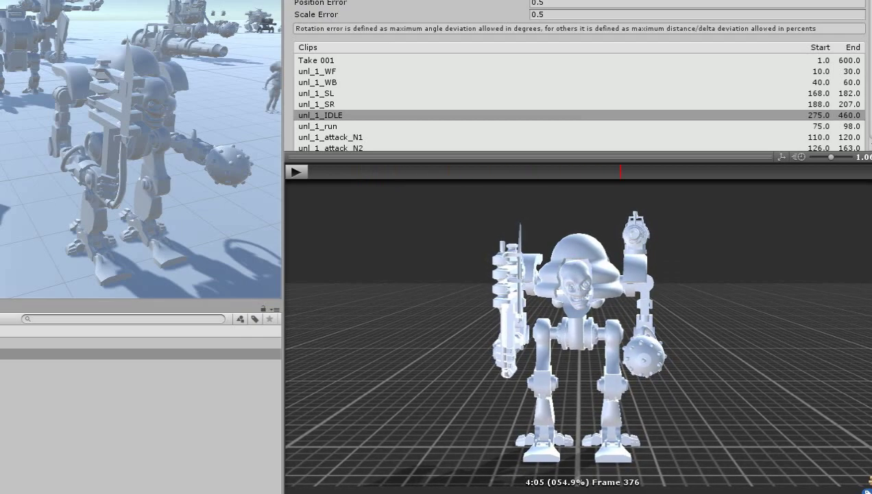
Select unl_1_run (frames 75–98) so its run cycle loops in the preview.
click(318, 127)
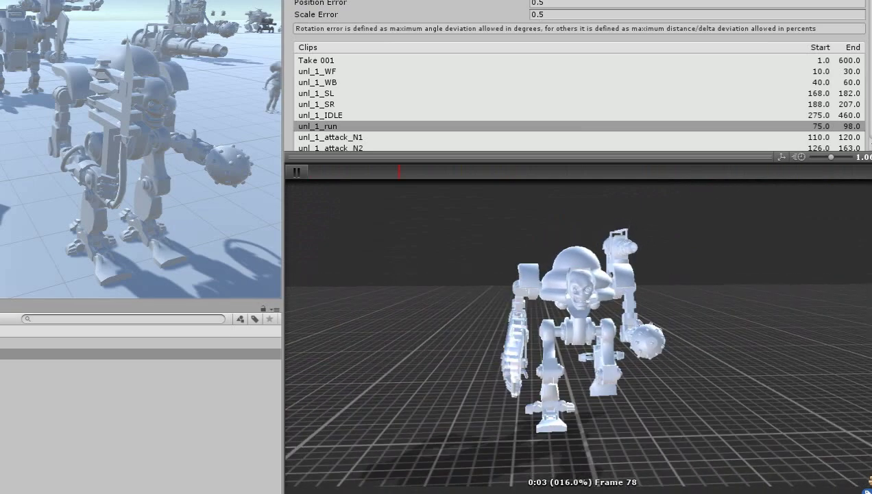
Select unl_1_attack_N1 (frames 110–120) to preview its swing.
click(331, 137)
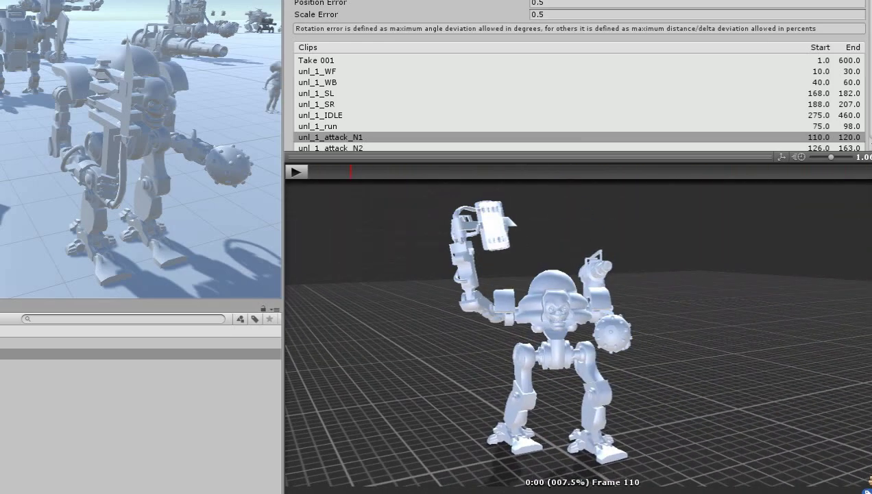
Play unl_1_attack_N2, viewing it from low rear, top-down, elevated and front angles.
scroll(576, 75, down, 3)
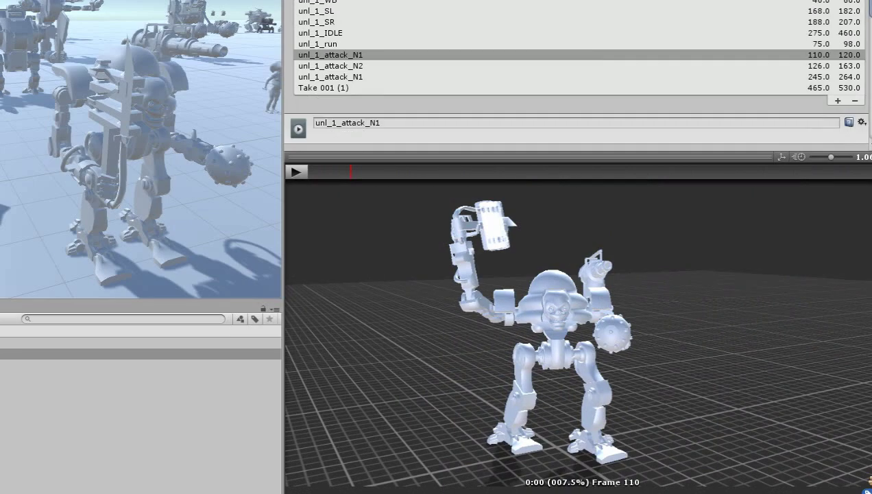
click(330, 66)
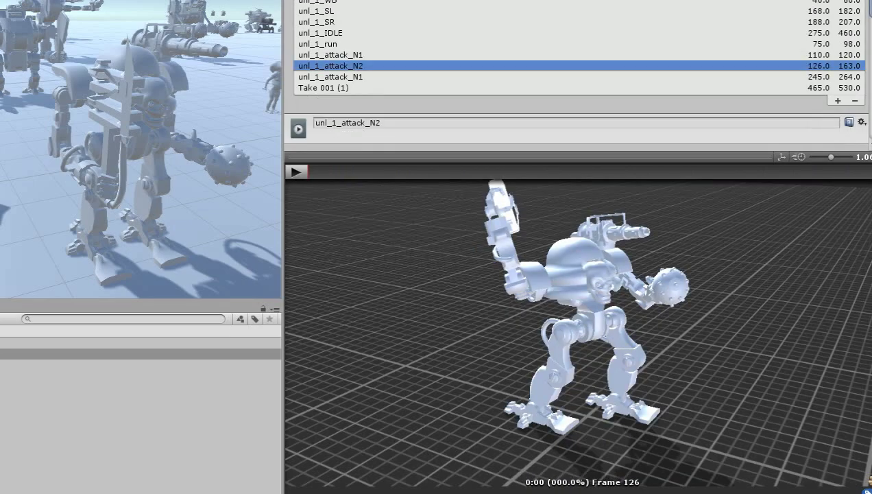
click(296, 172)
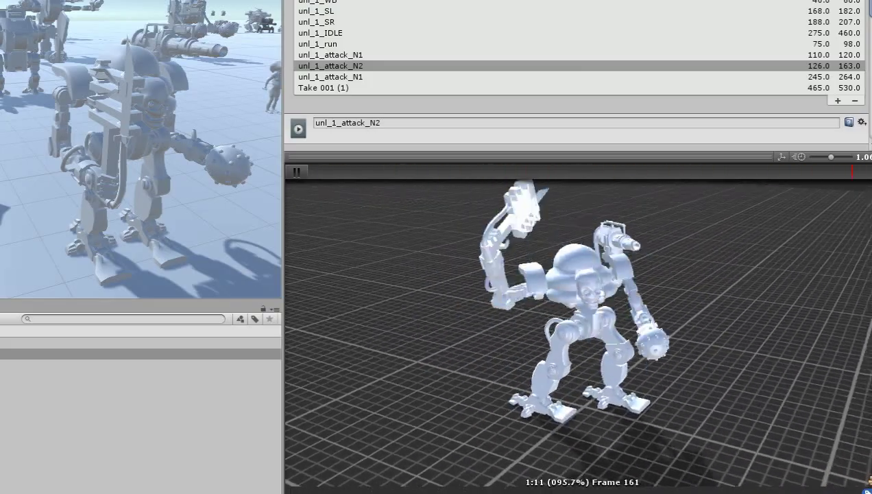
drag(576, 329, 617, 274)
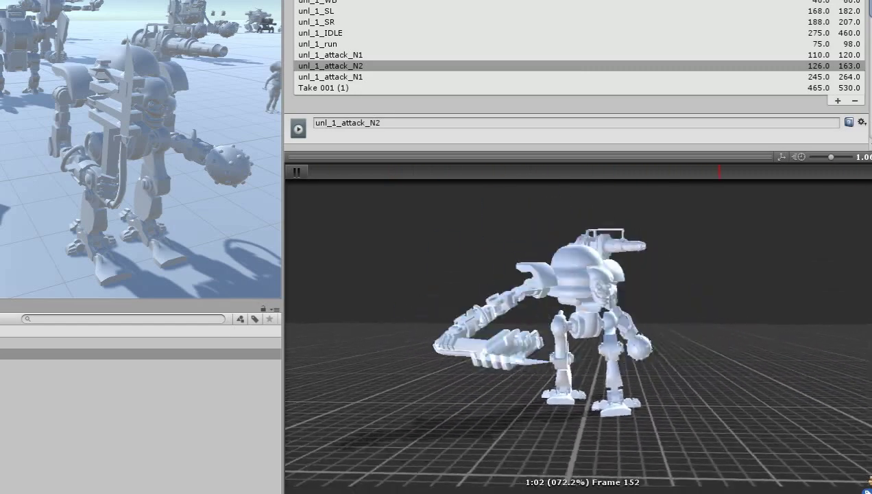
drag(788, 226, 808, 300)
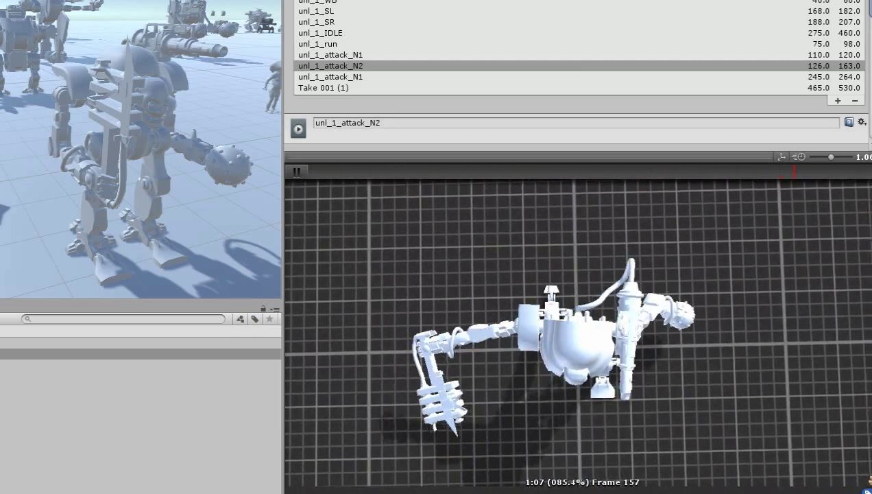
drag(808, 299, 802, 240)
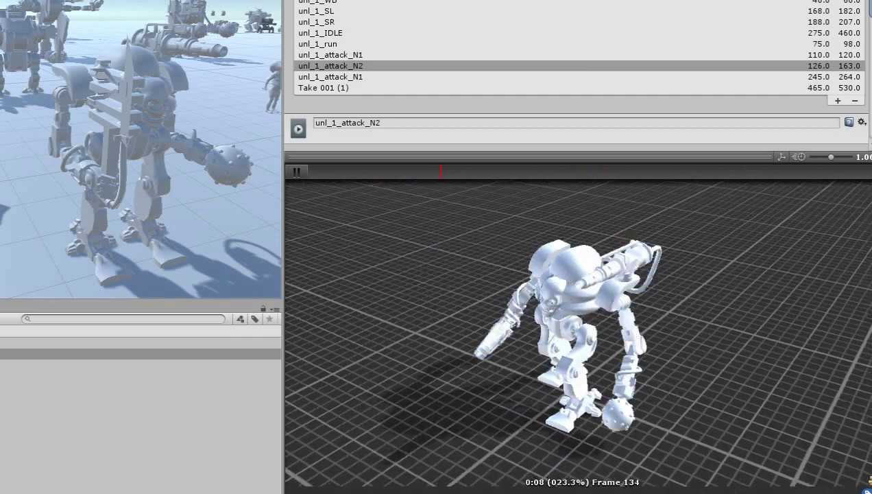
mouse_move(802, 239)
mouse_down()
mouse_move(833, 264)
mouse_move(836, 281)
mouse_up()
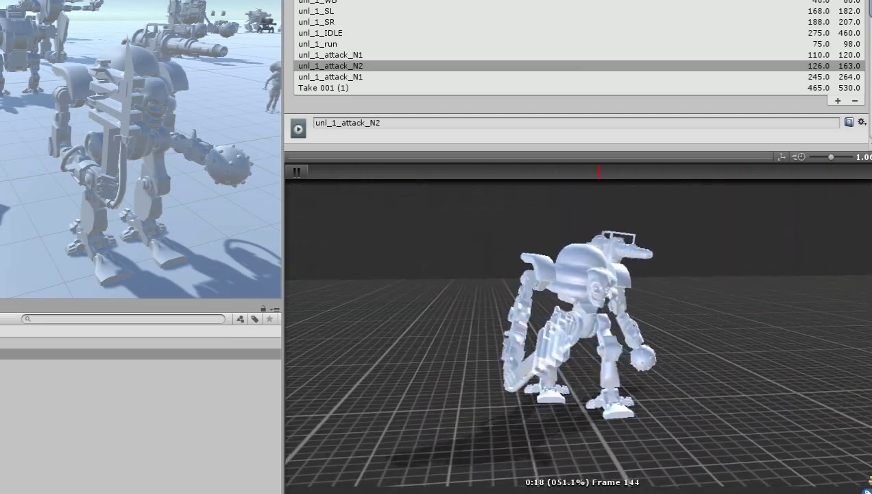
Stop it and play the second unl_1_attack_N1 clip at about 0.64 speed.
click(338, 170)
click(330, 76)
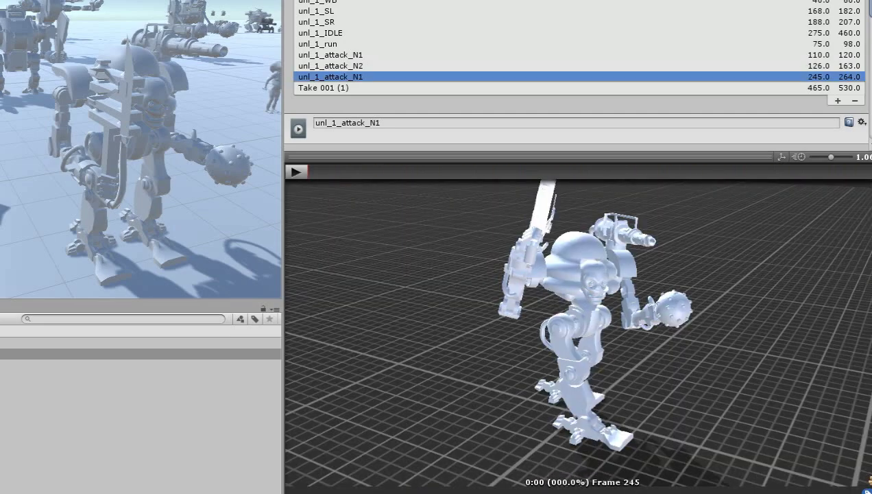
click(296, 171)
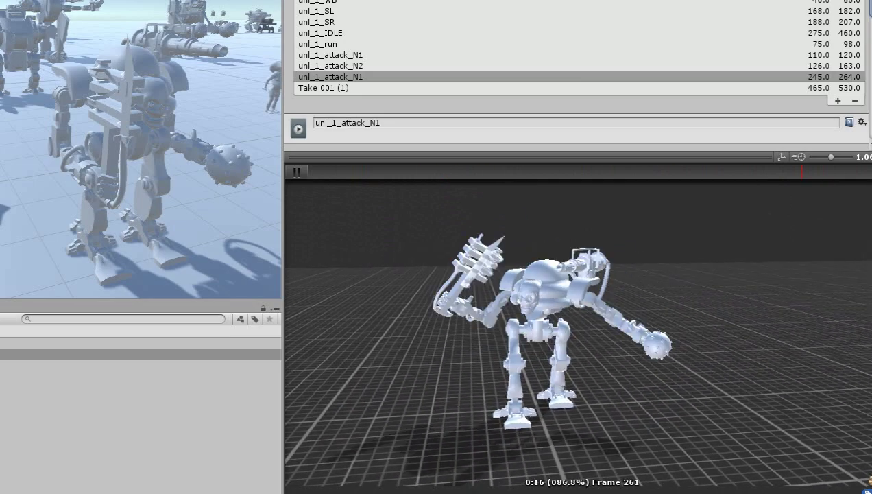
drag(831, 157, 823, 157)
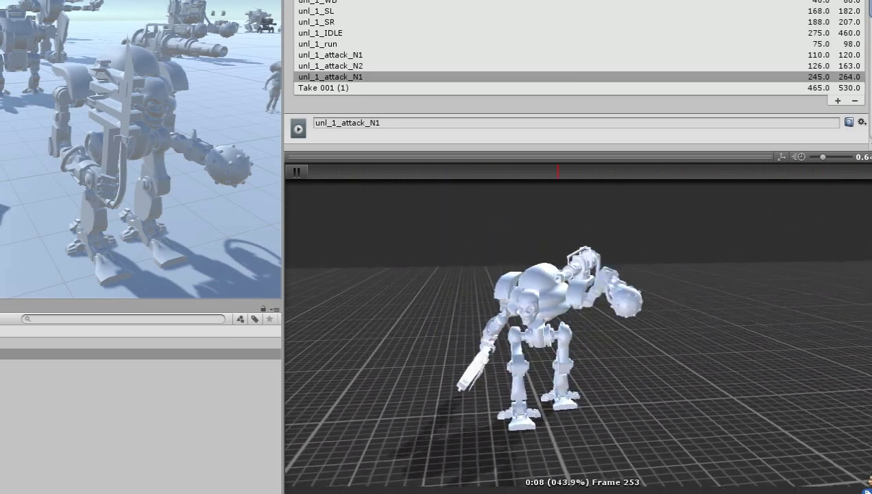
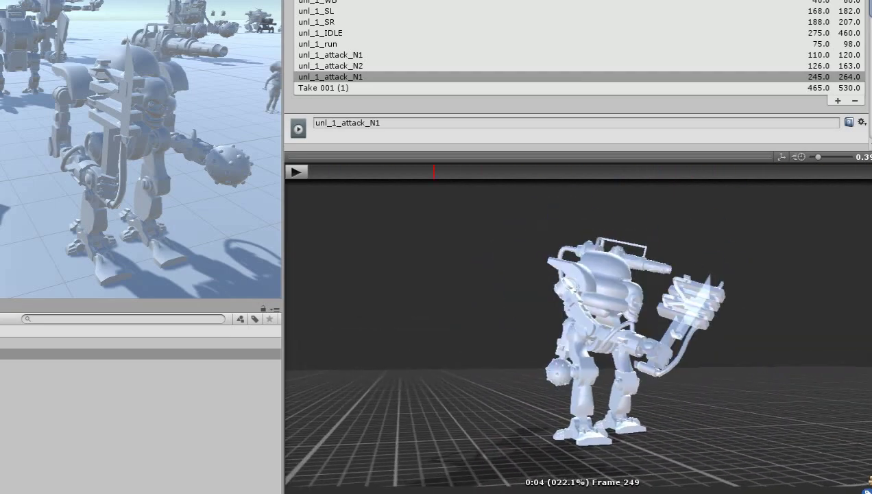
Select the Take 001 (1) clip (frames 465–530) in the mech's clip list.
click(323, 88)
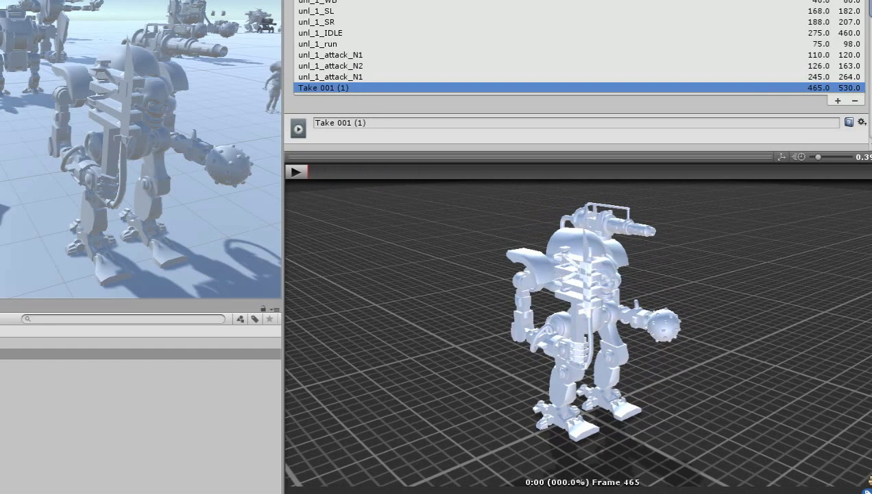
Rename Take 001 (1) to unl_1_death and play its collapse animation in the preview.
click(341, 122)
text(unl_1_d)
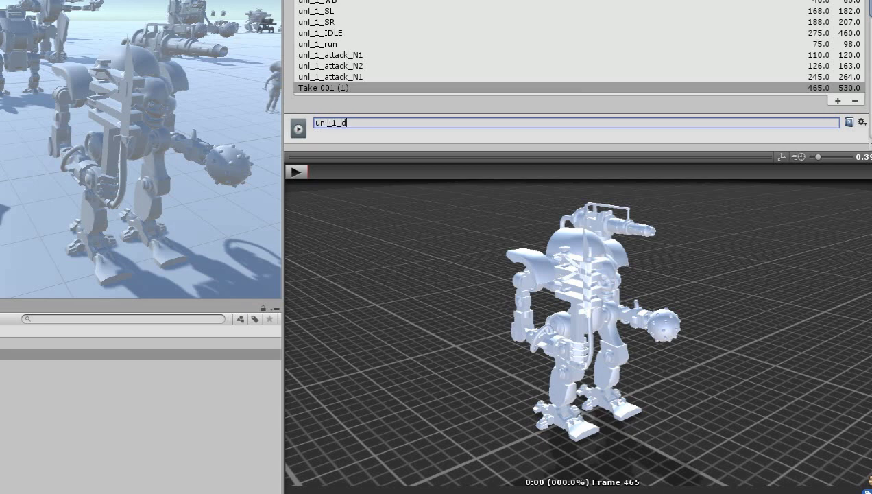
text(eath)
key(Return)
click(296, 171)
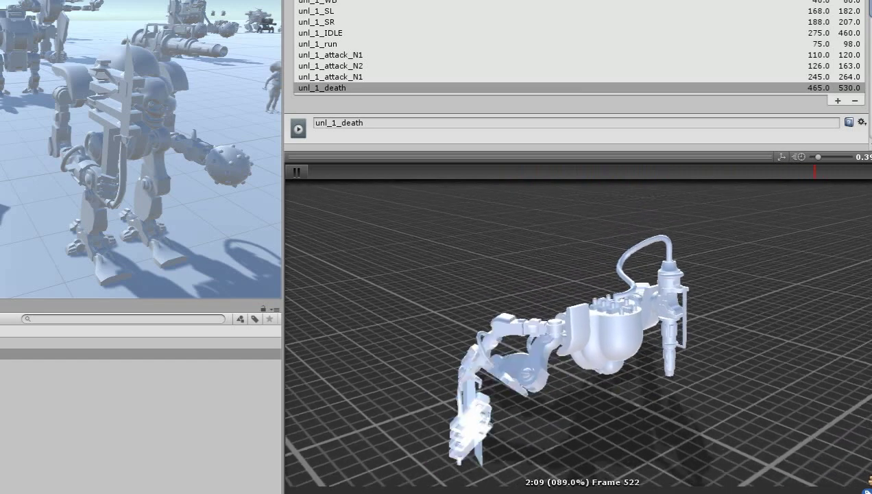
Vary the unl_1_death preview speed from about 0.61 to about 0.93, then stop playback.
drag(818, 157, 829, 157)
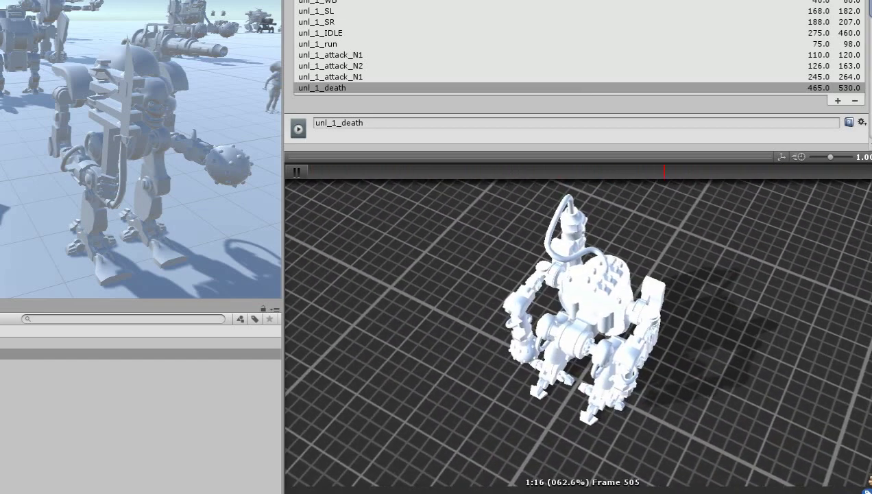
drag(829, 157, 823, 157)
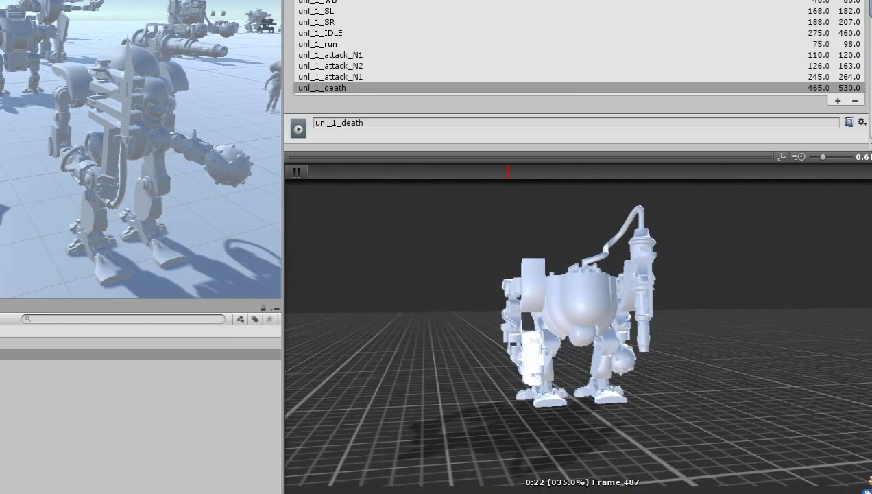
drag(823, 156, 829, 156)
click(296, 171)
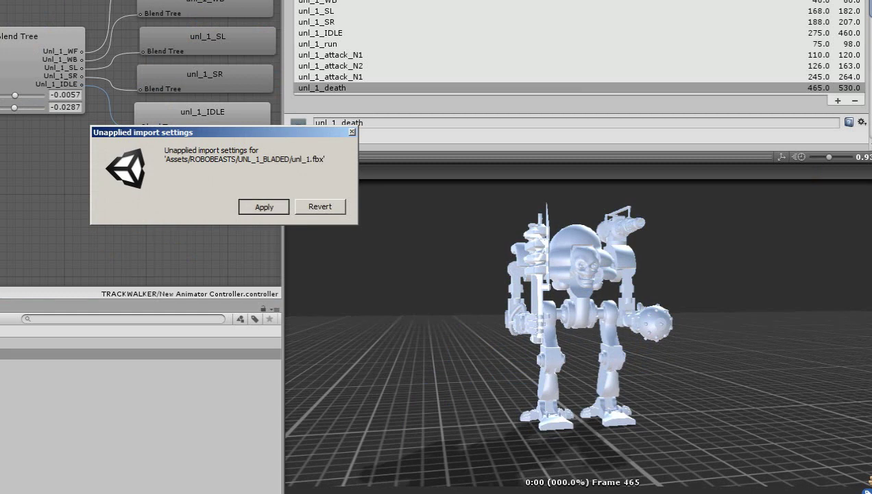
Dismiss the unapplied import settings prompt for unl_1.fbx to show the five blend tree motions.
key(Return)
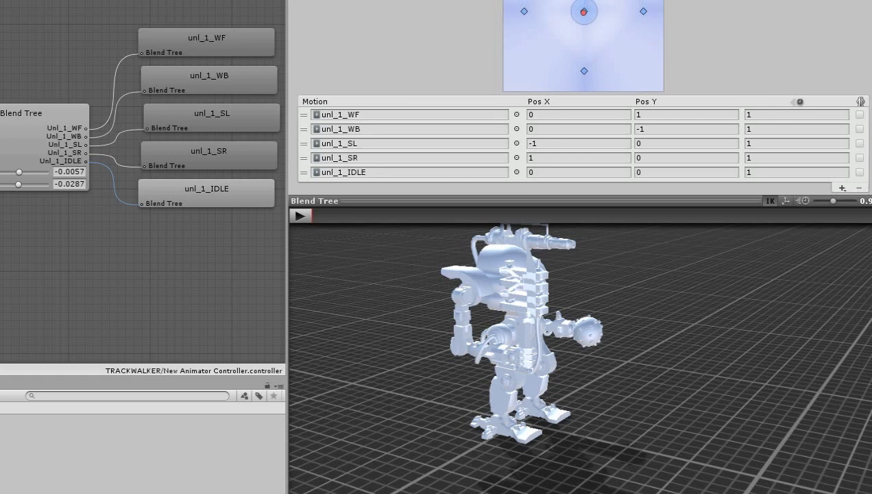
Play the blend tree preview, blending to unl_1_WF, back to idle, then to unl_1_WB.
scroll(583, 103, up, 4)
click(299, 215)
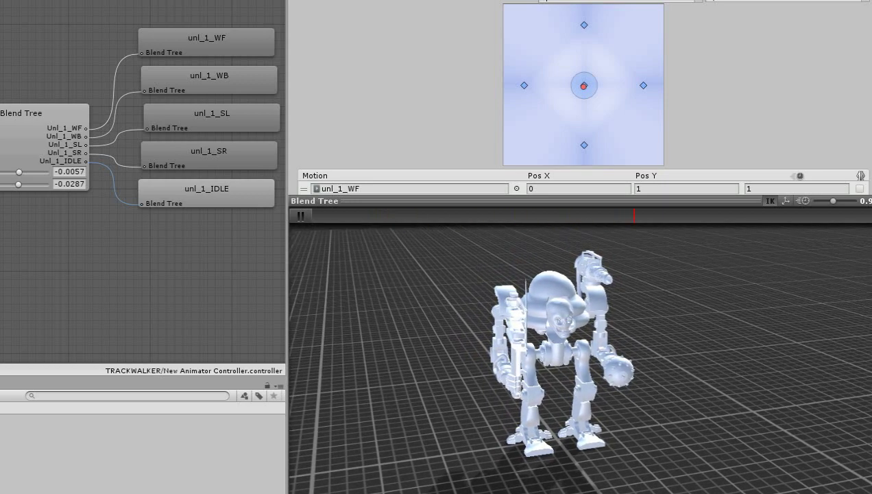
drag(583, 86, 584, 24)
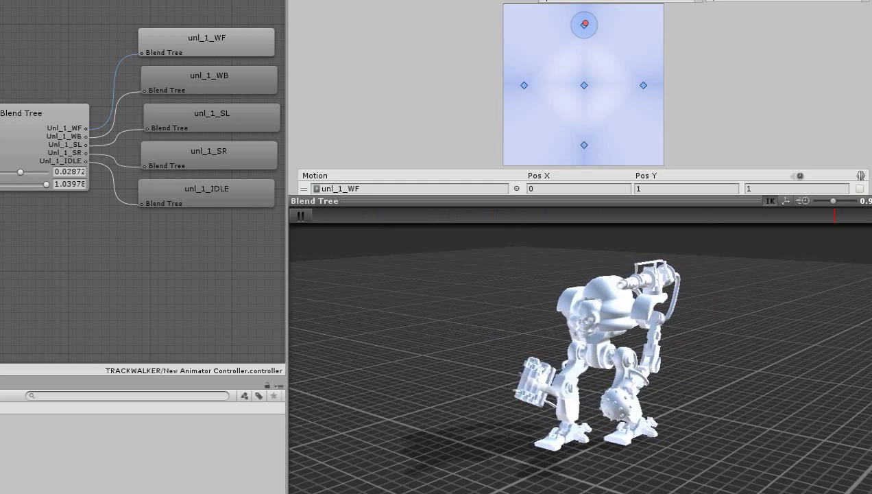
drag(584, 24, 584, 85)
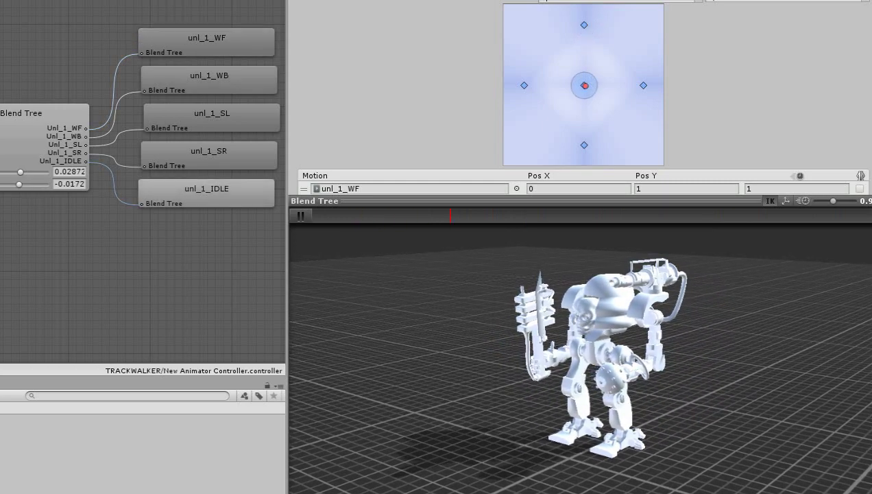
drag(584, 85, 584, 145)
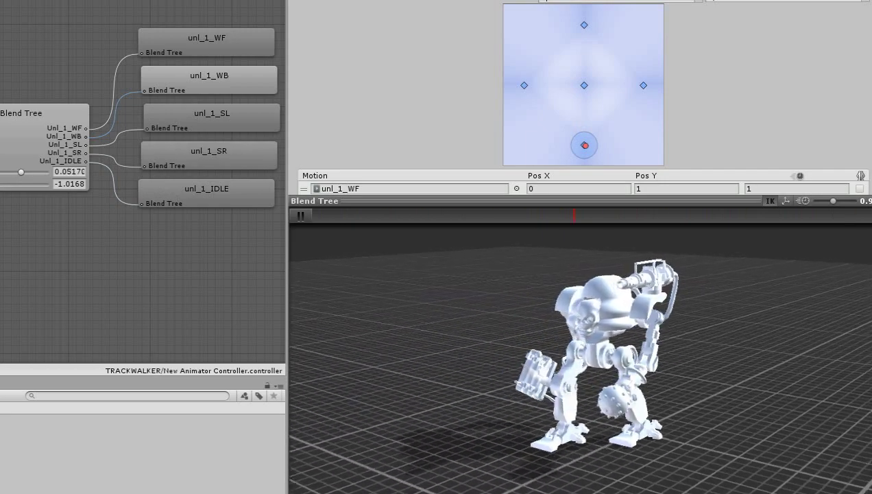
Blend to unl_1_SL, then unl_1_SR, back near centre, and orbit to a lower front view.
drag(584, 145, 524, 85)
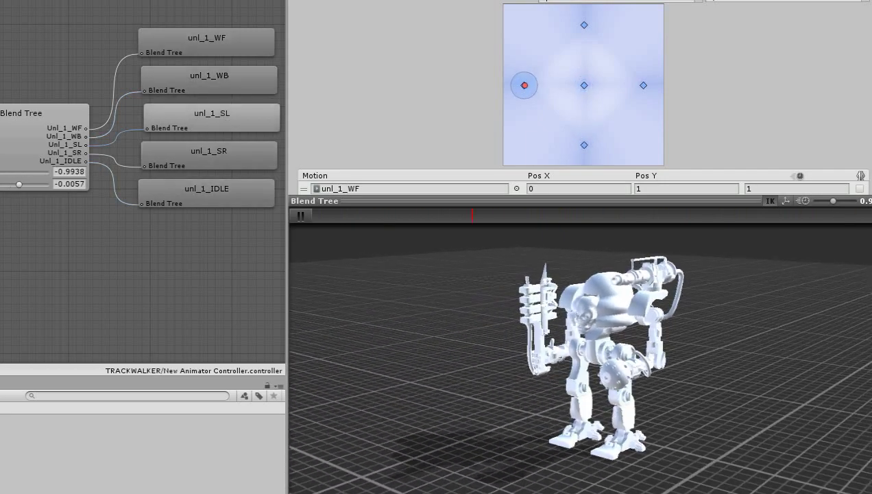
mouse_move(525, 85)
mouse_down()
mouse_move(635, 32)
mouse_move(636, 87)
mouse_move(648, 85)
mouse_up()
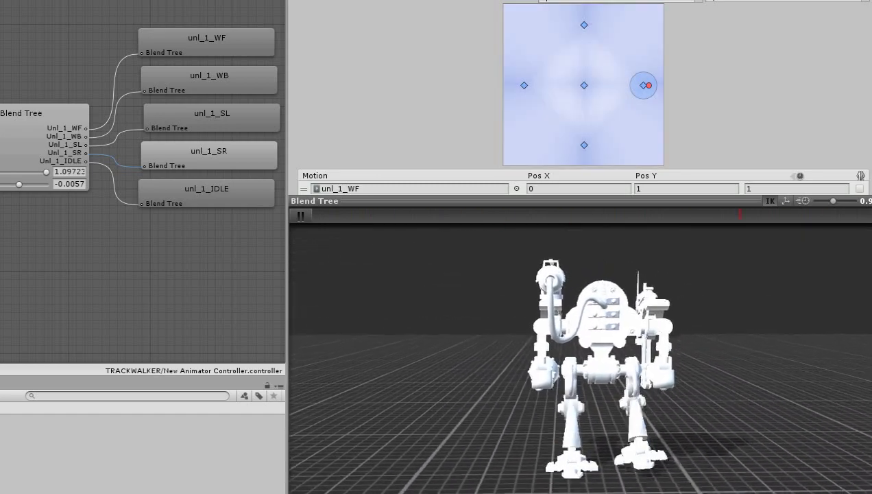
mouse_move(649, 85)
mouse_down()
mouse_move(592, 18)
mouse_move(582, 22)
mouse_move(580, 142)
mouse_move(583, 86)
mouse_up()
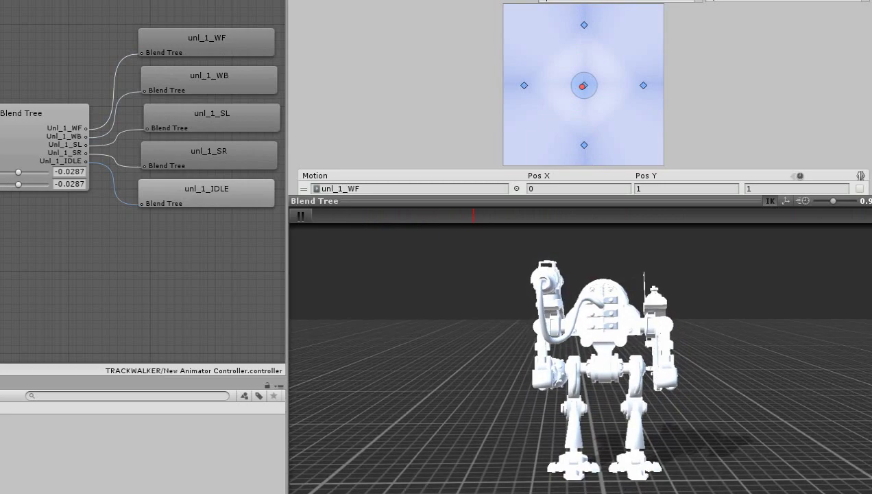
drag(583, 343, 521, 302)
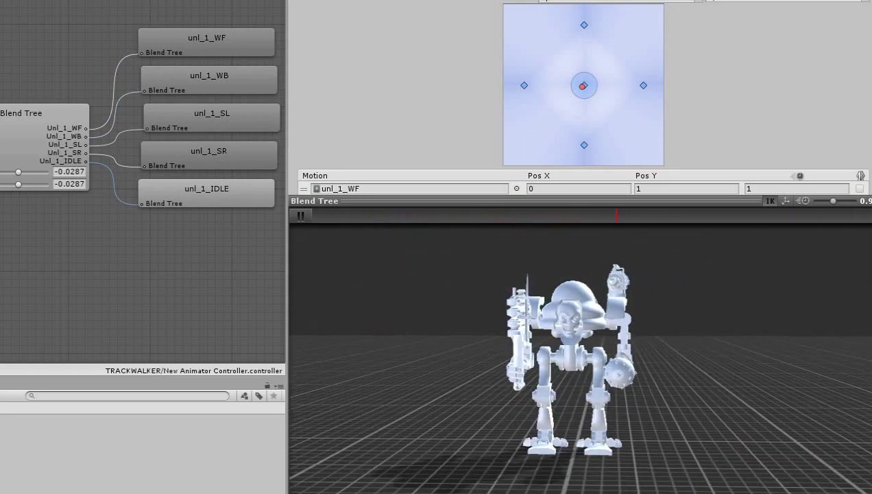